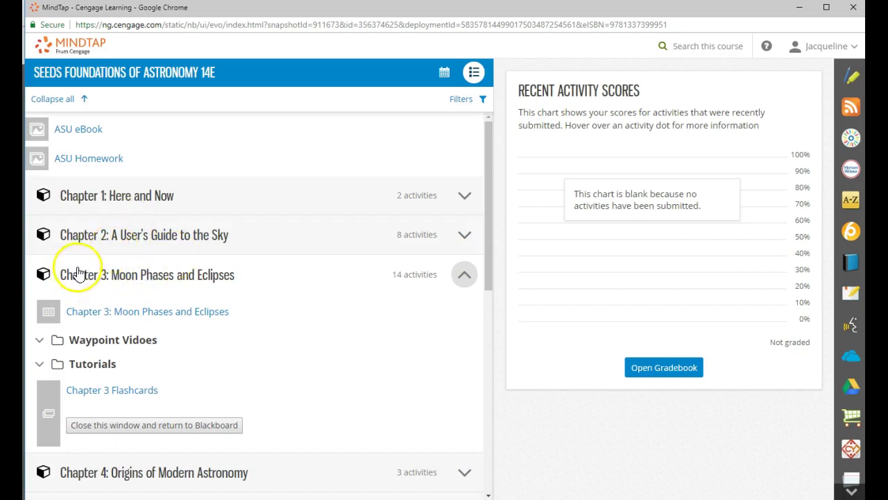
Open the Chapter 3: Moon Phases and Eclipses reading and go to its Learning to Look review page
left_click(133, 315)
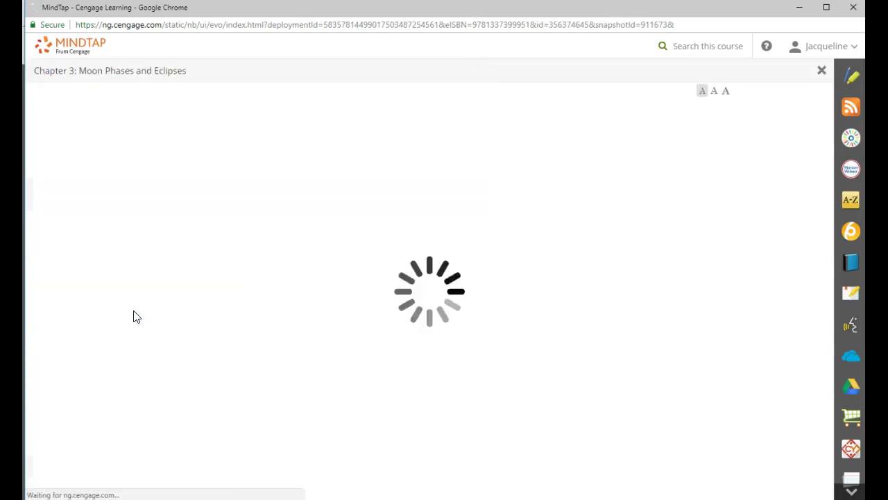
left_click(172, 240)
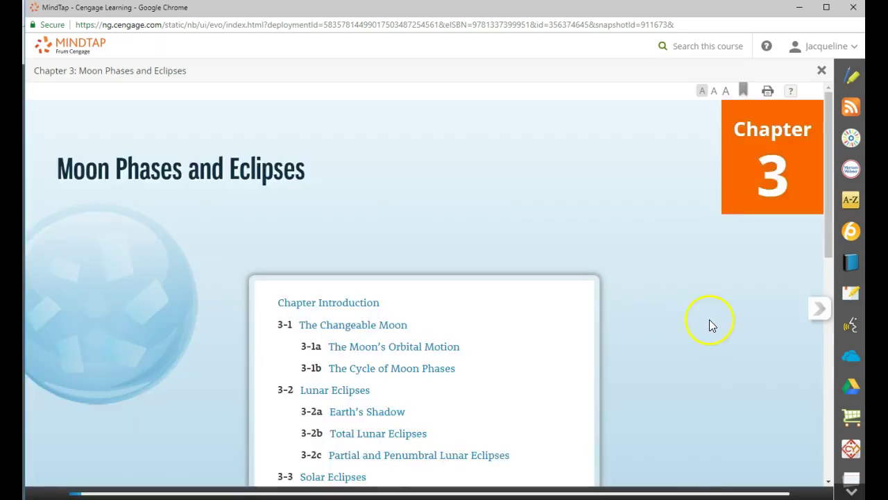
left_click(817, 311)
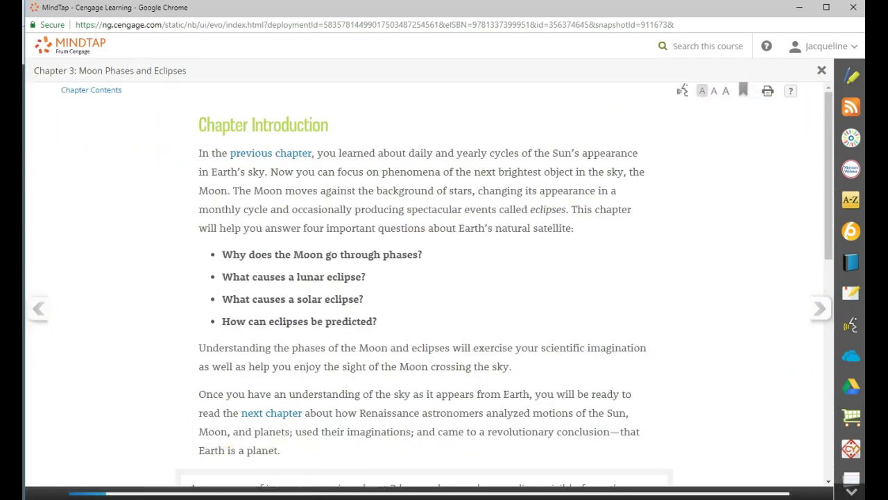
left_click(815, 309)
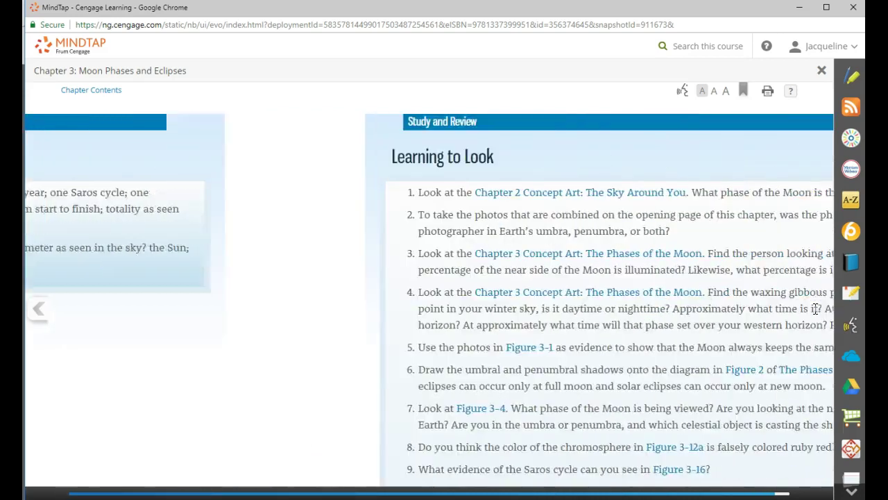
left_click(297, 220)
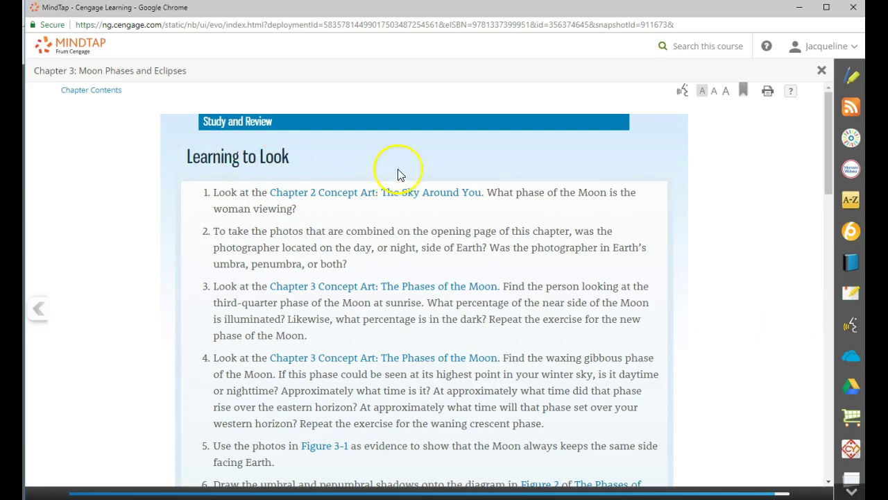
Open the Chapter 3 Homework link at the end of the Learning to Look page
scroll(472, 196, "down", 8)
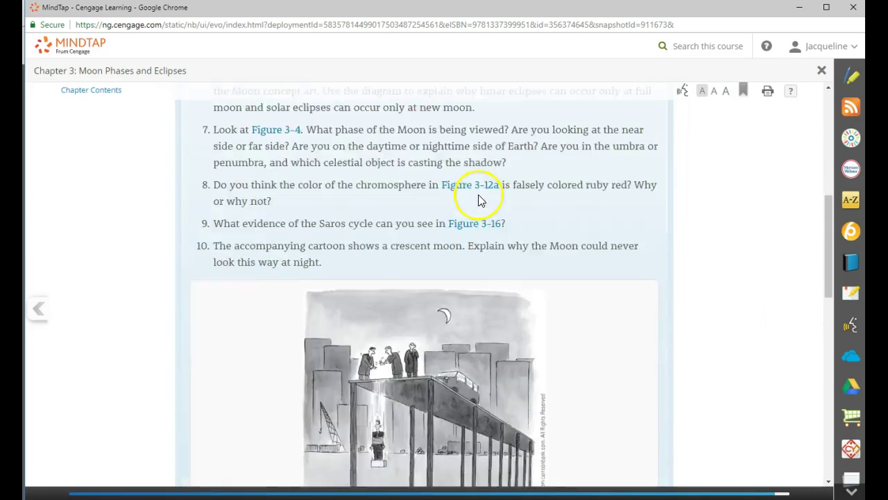
scroll(482, 193, "down", 8)
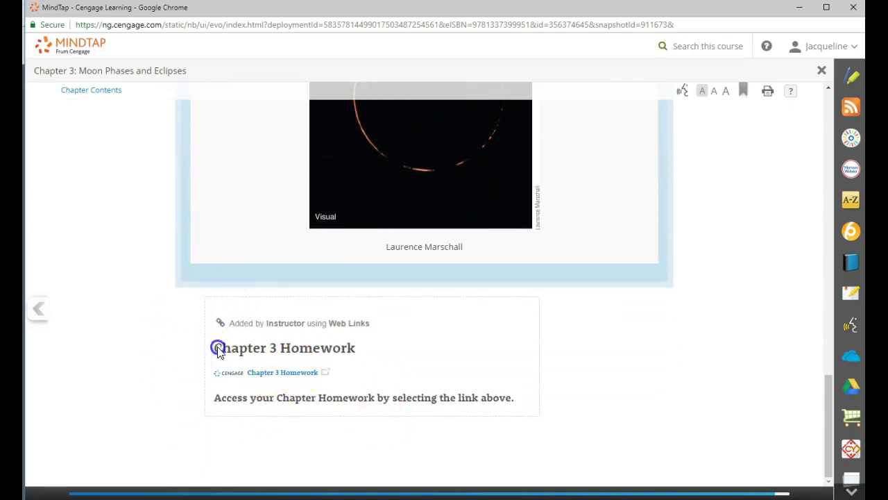
left_click_drag(212, 351, 314, 354)
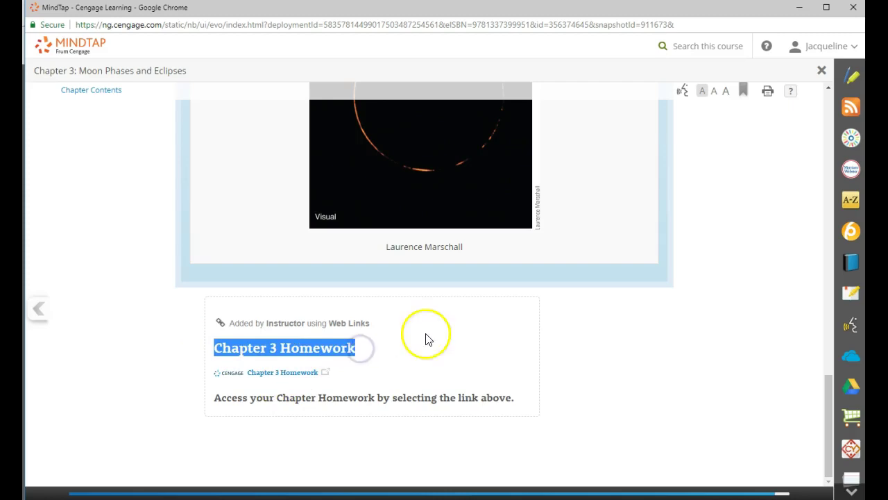
left_click(282, 372)
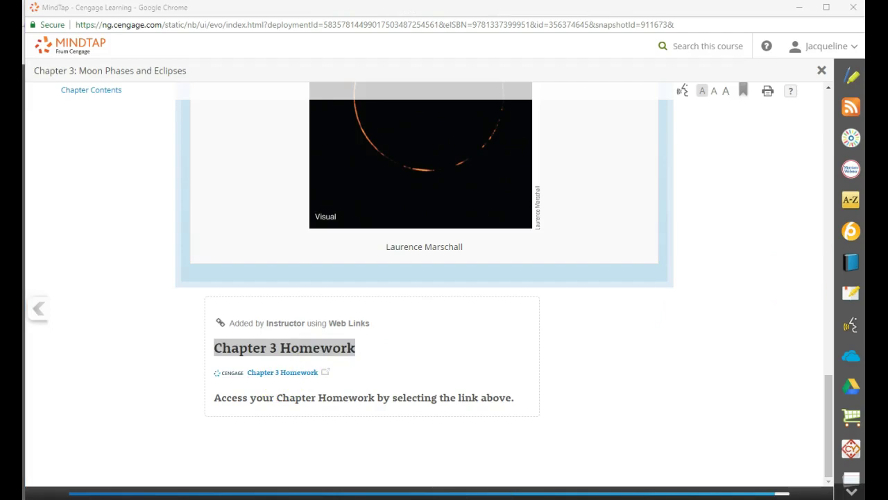
Rearrange the overlapping browser windows so the Chapter 3 Homework window is in front and fully visible
left_click_drag(887, 40, 430, 16)
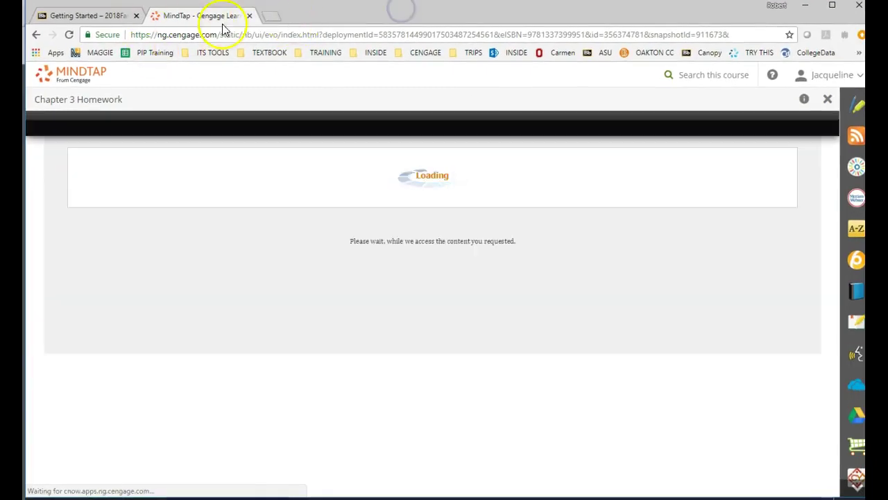
left_click_drag(312, 15, 402, 109)
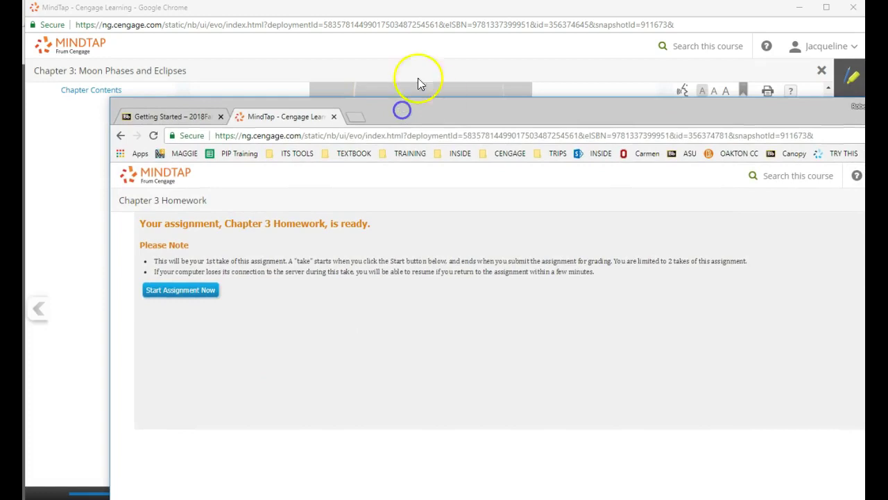
left_click(347, 15)
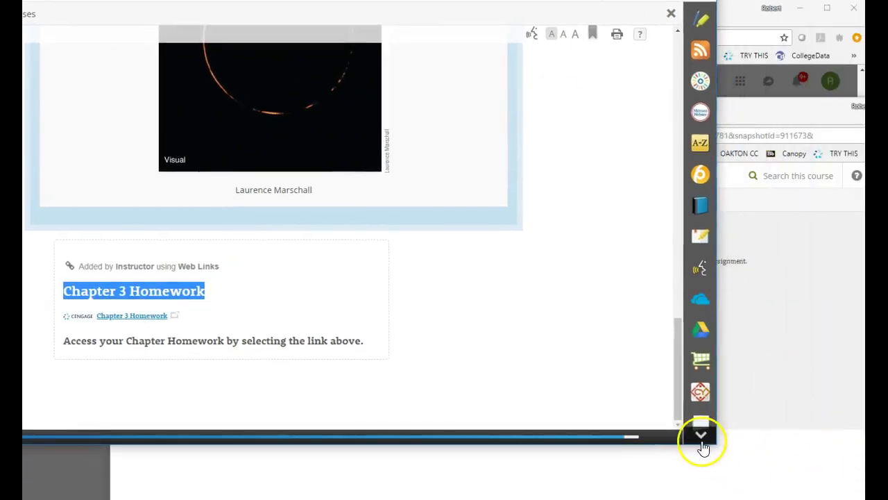
left_click_drag(717, 445, 549, 356)
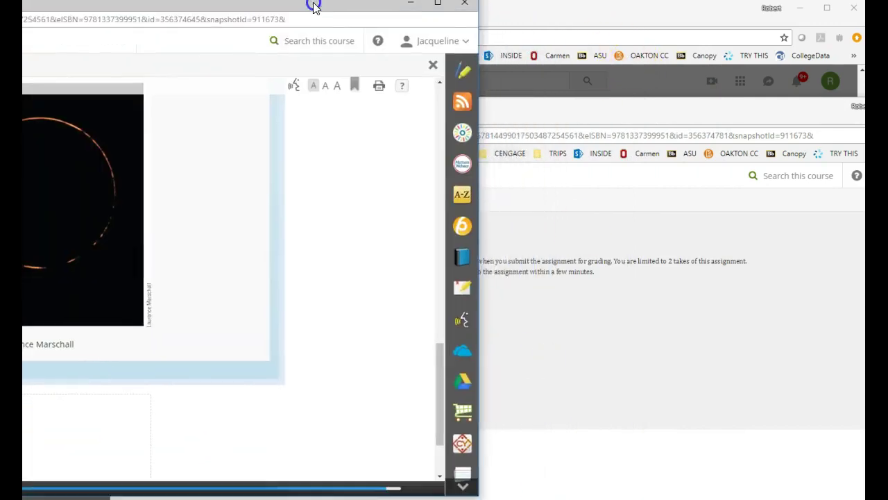
left_click_drag(313, 6, 318, 8)
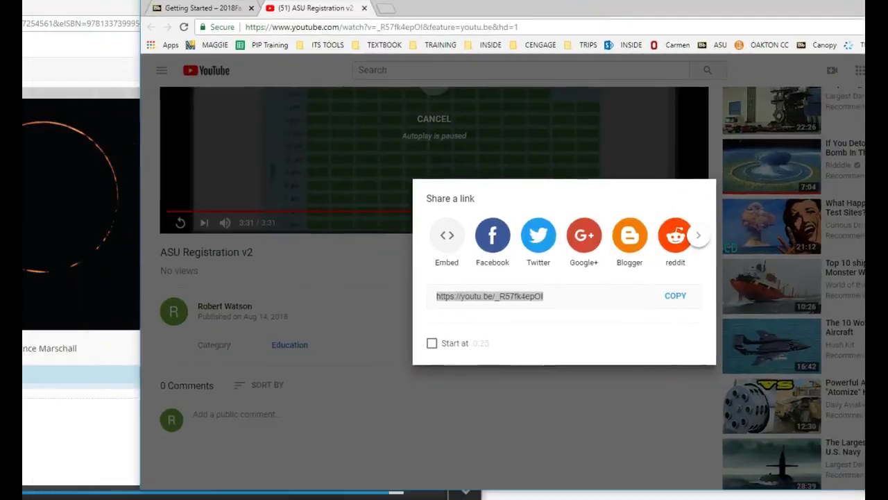
left_click_drag(379, 19, 635, 25)
left_click(465, 16)
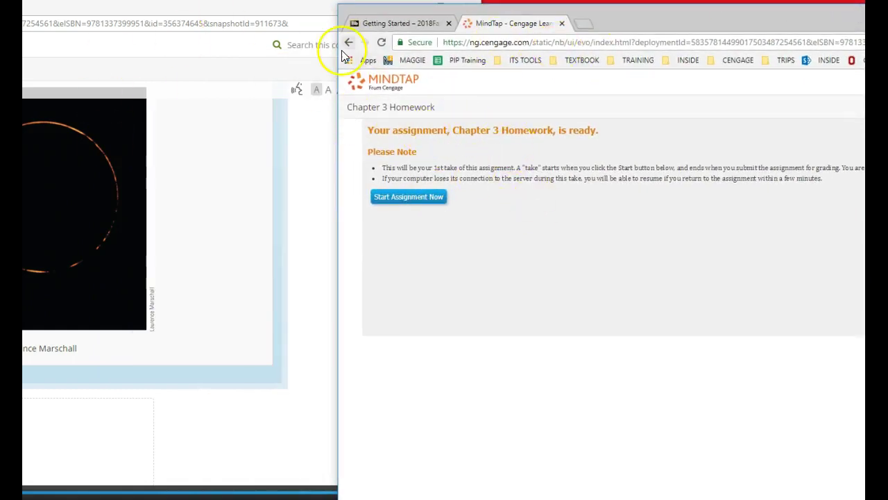
left_click_drag(168, 8, 467, 77)
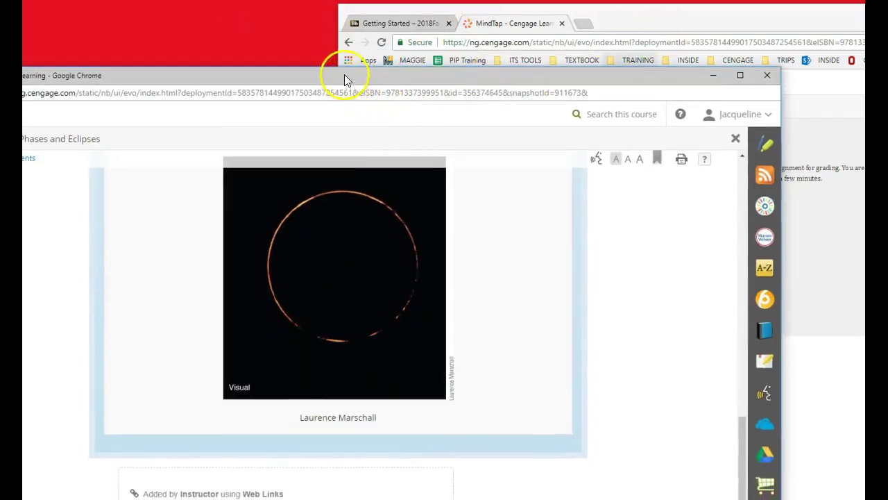
left_click_drag(344, 74, 349, 34)
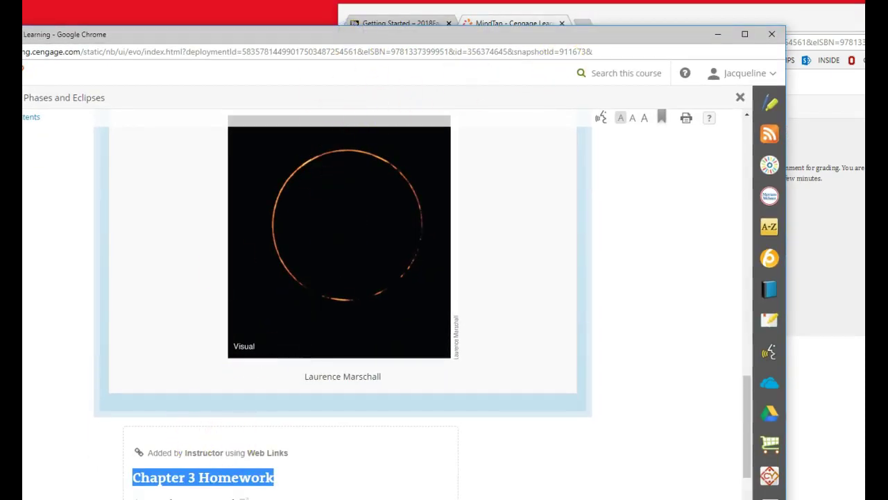
left_click(812, 30)
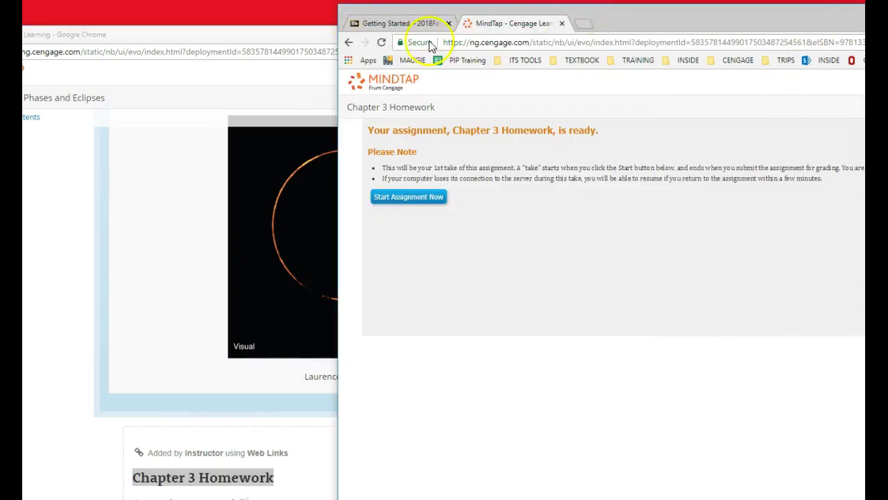
left_click_drag(645, 23, 331, 15)
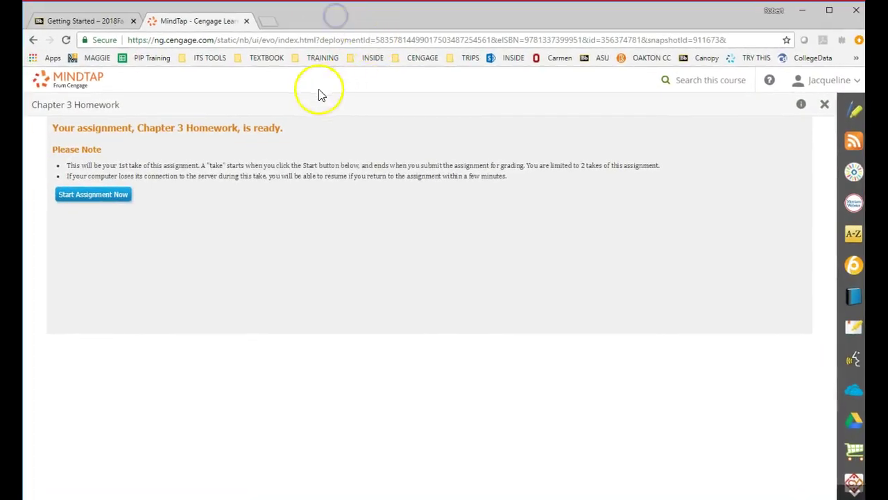
Start the Chapter 3 Homework assignment and look over question 1 and its answer choices
left_click(93, 198)
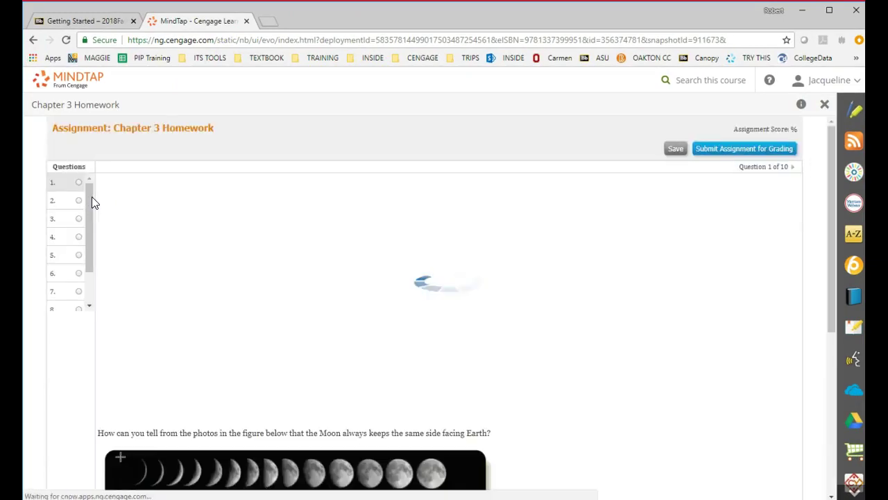
scroll(104, 205, "down", 4)
scroll(115, 209, "up", 1)
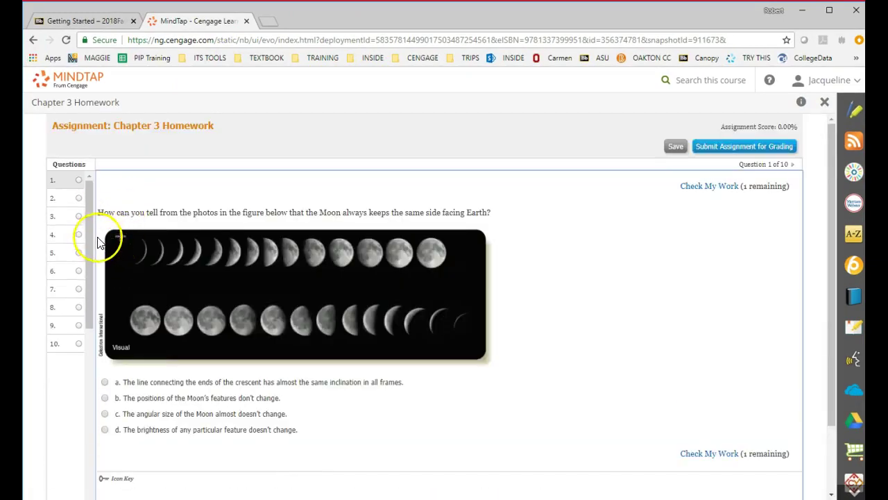
left_click_drag(90, 245, 95, 217)
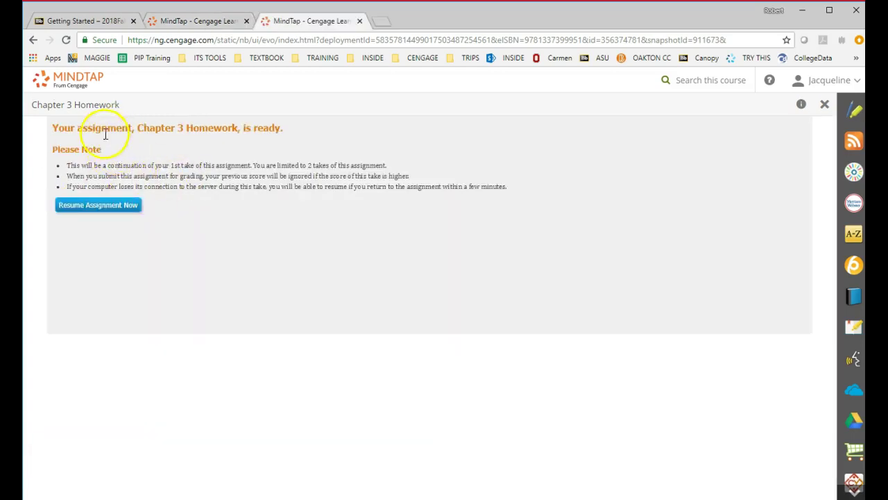
Close the older duplicate homework tab and resume the first take of the Chapter 3 Homework assignment
left_click_drag(71, 165, 177, 166)
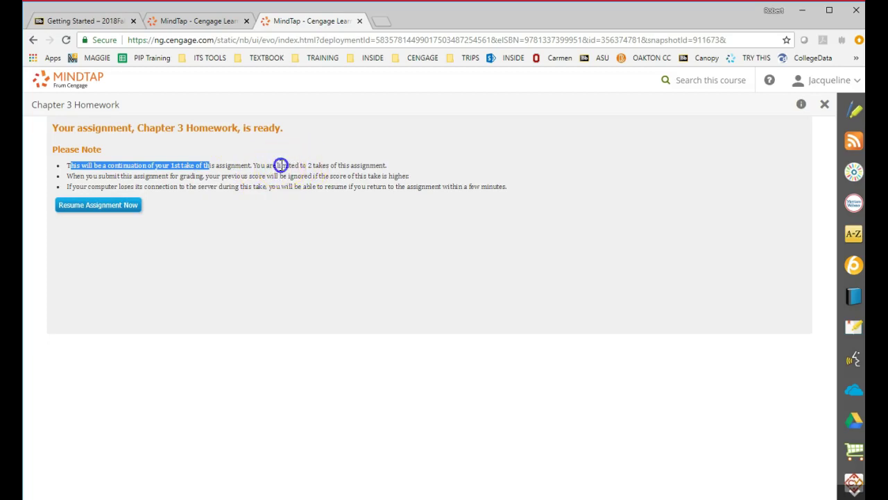
left_click_drag(281, 165, 356, 162)
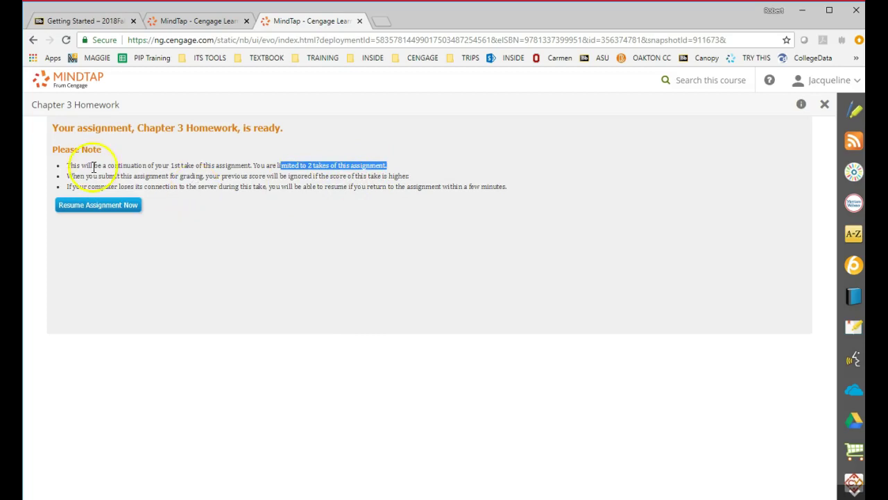
left_click_drag(93, 166, 126, 164)
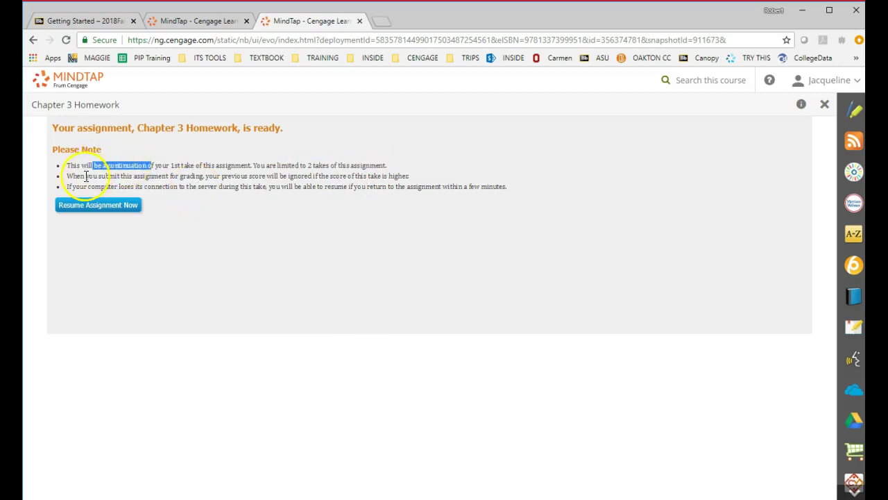
left_click_drag(97, 173, 101, 169)
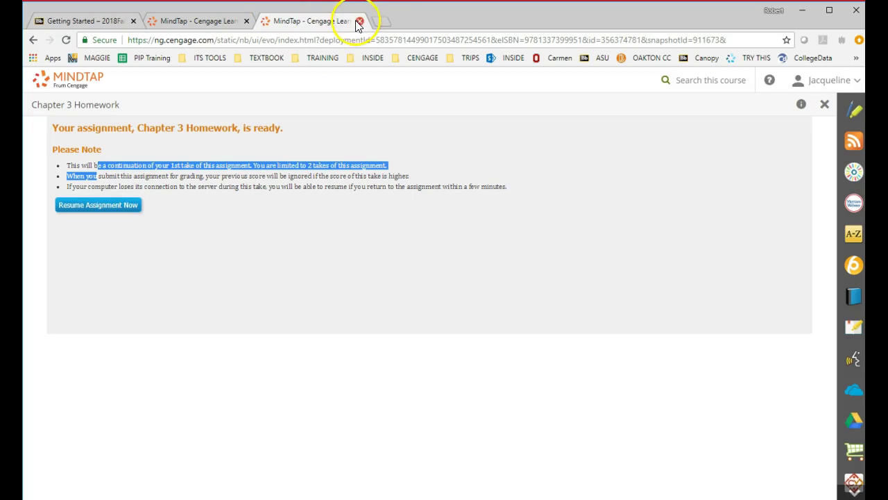
left_click(247, 23)
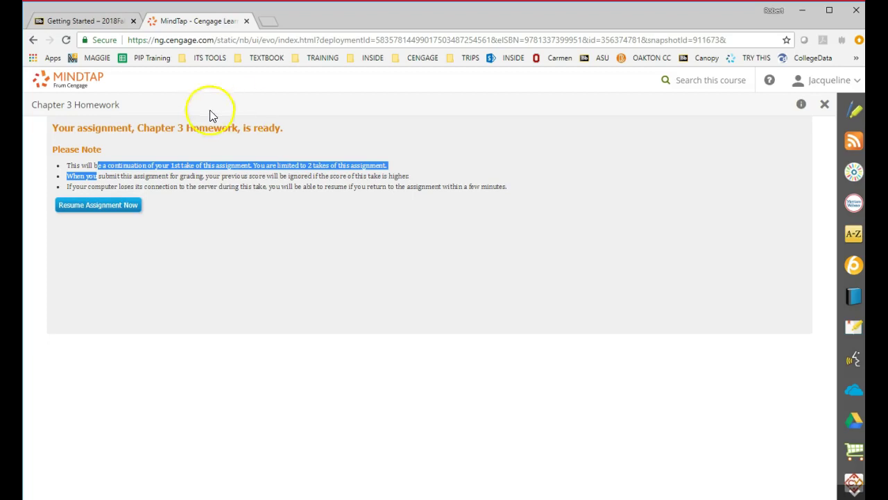
left_click(92, 206)
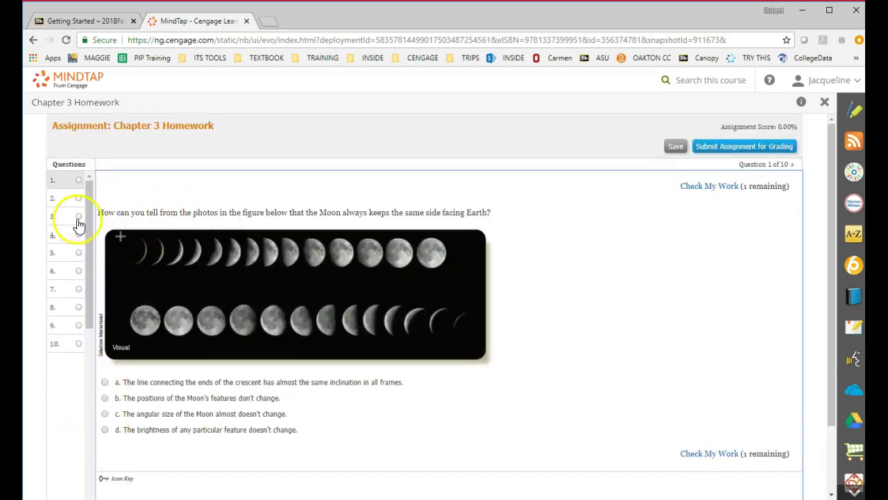
Answer question 2 of the homework with option a, "The whole near side is dark."
left_click(65, 199)
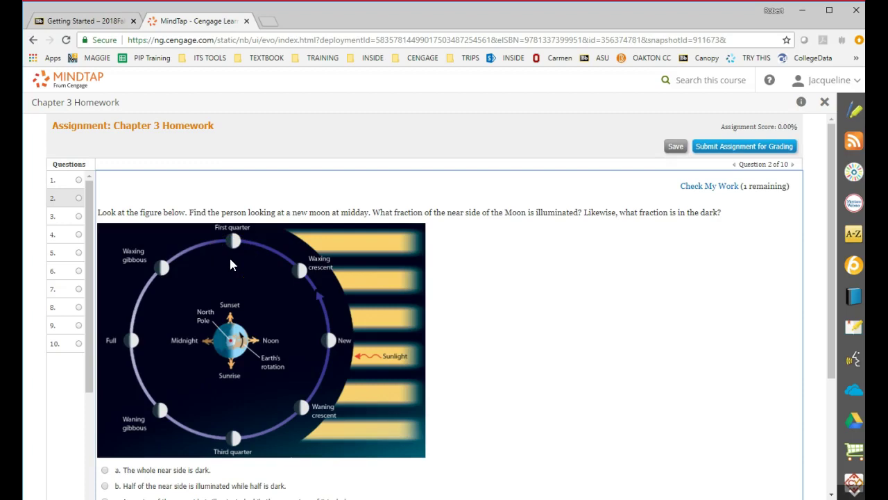
scroll(605, 307, "down", 3)
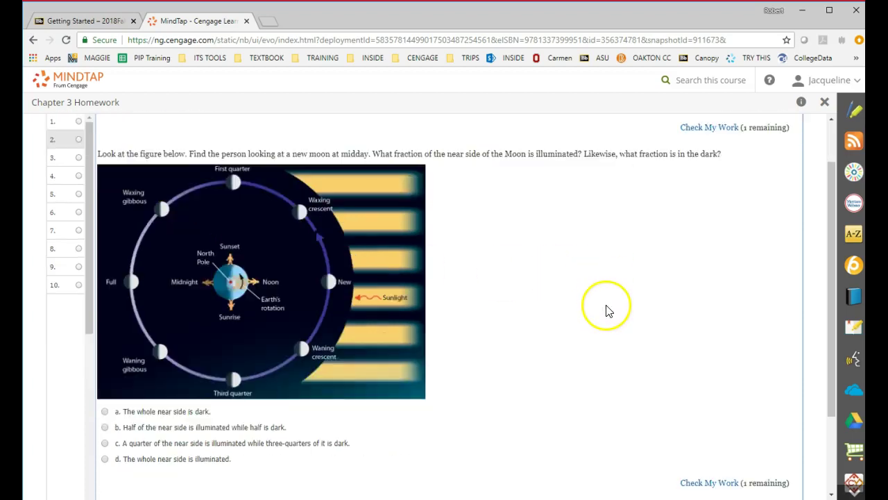
scroll(606, 311, "up", 3)
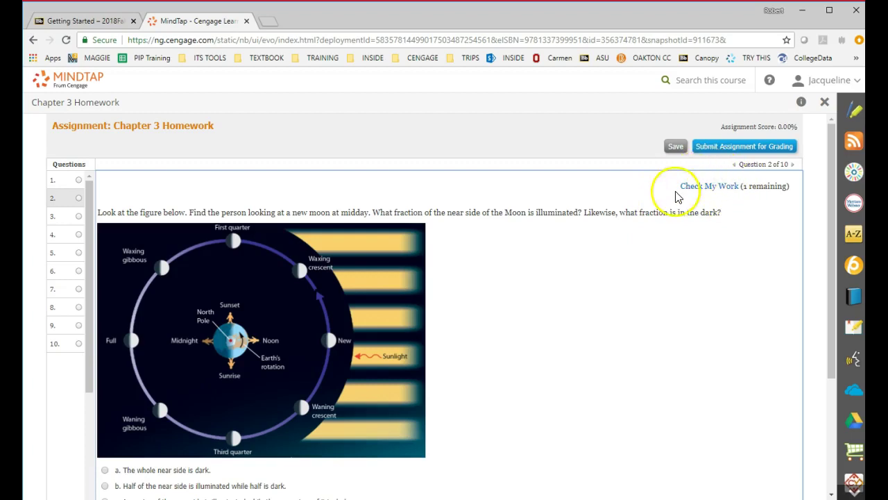
scroll(590, 290, "down", 2)
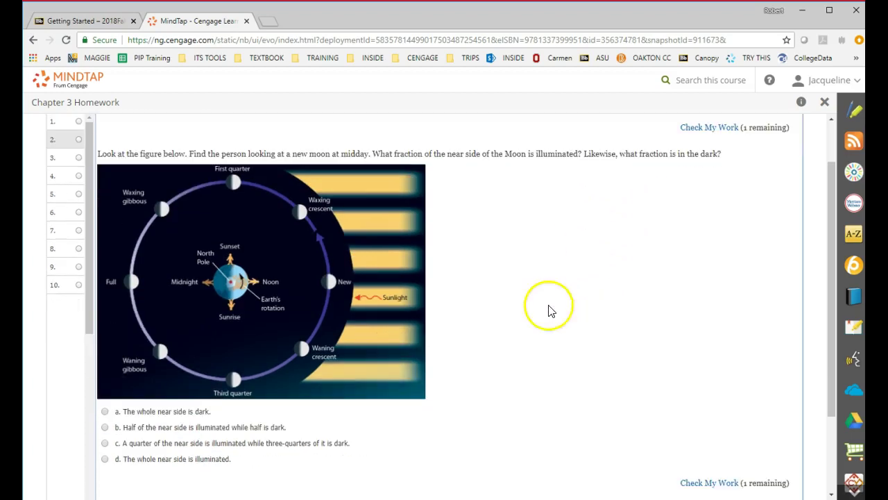
left_click(104, 411)
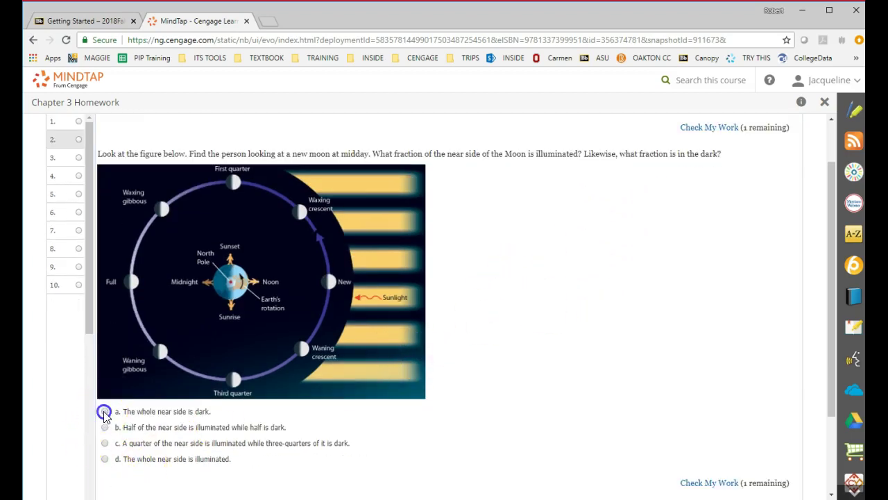
scroll(653, 440, "up", 2)
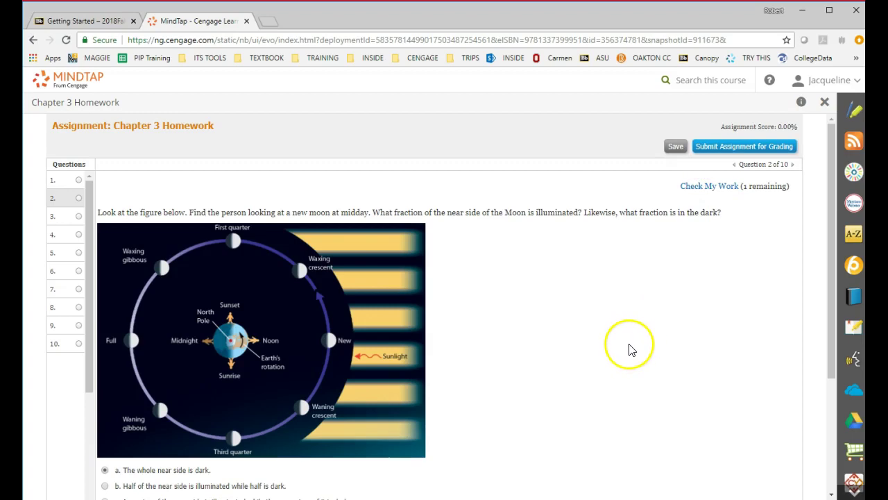
scroll(631, 357, "down", 4)
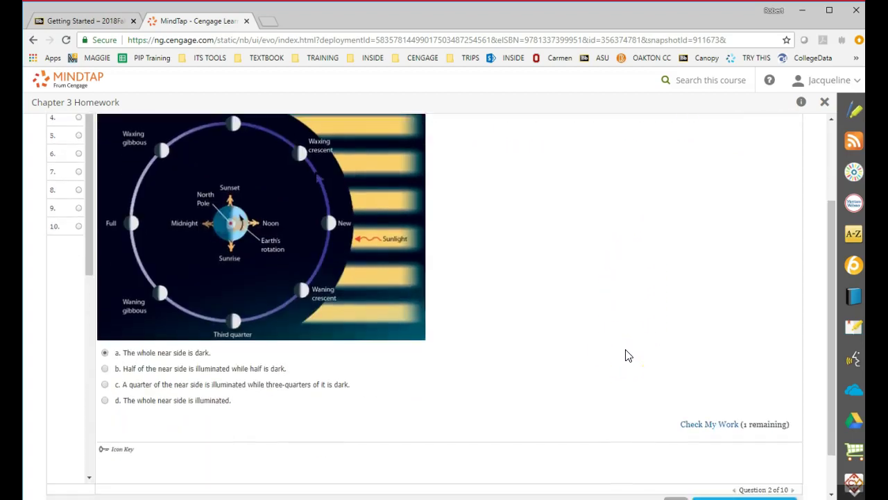
Check the submitted answer to question 2 and point out the graded choice "The whole near side is dark."
left_click(720, 428)
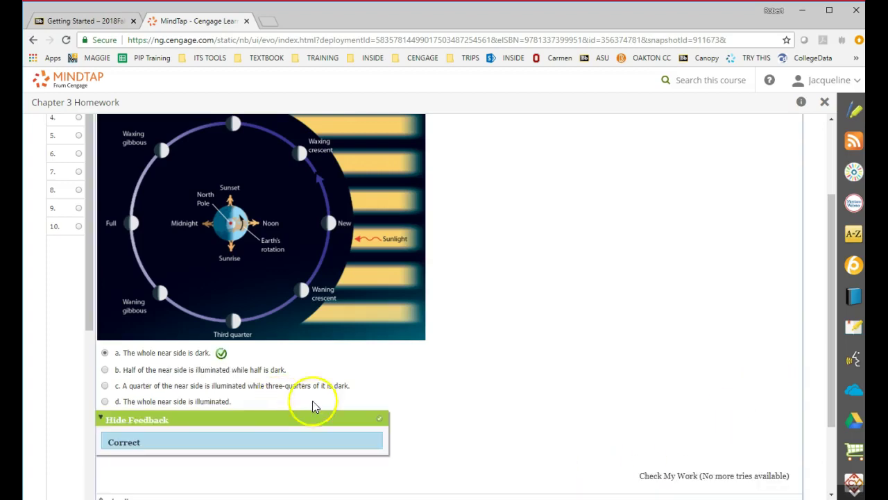
left_click_drag(131, 353, 200, 358)
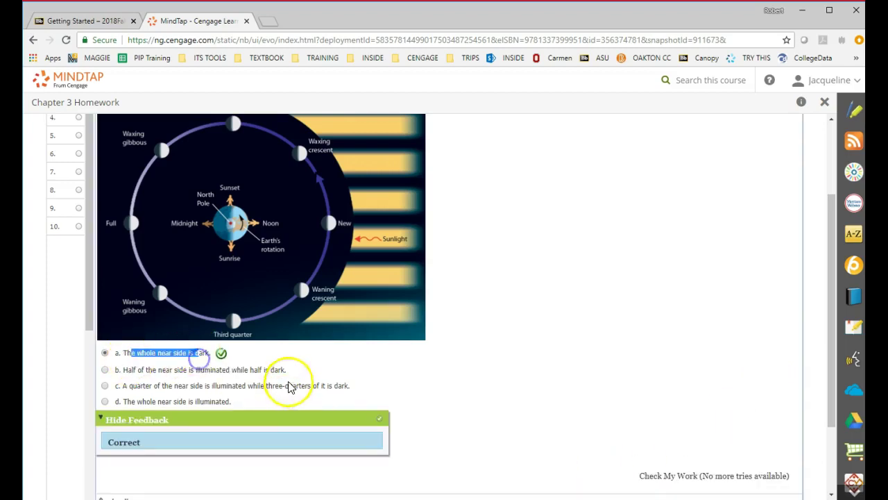
Open question 3 of the homework and look over the small-angle formula problem and its answer choices
scroll(608, 404, "up", 2)
left_click(70, 220)
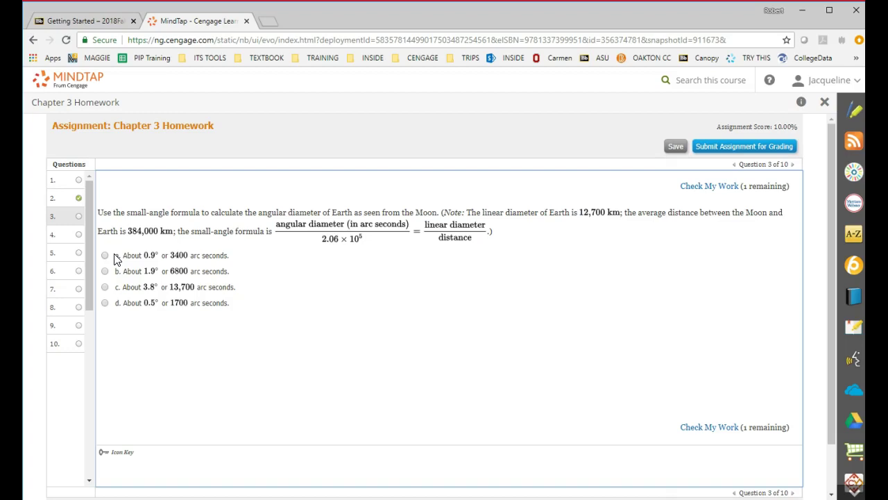
left_click(164, 263)
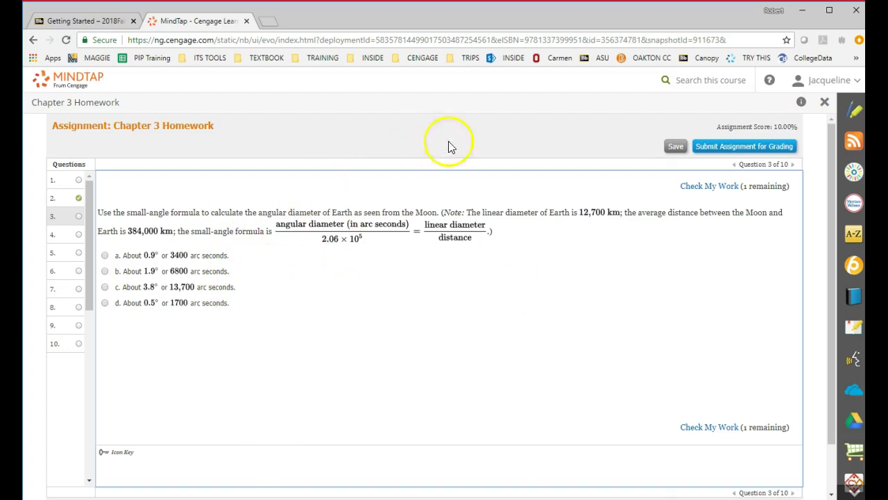
scroll(624, 399, "down", 2)
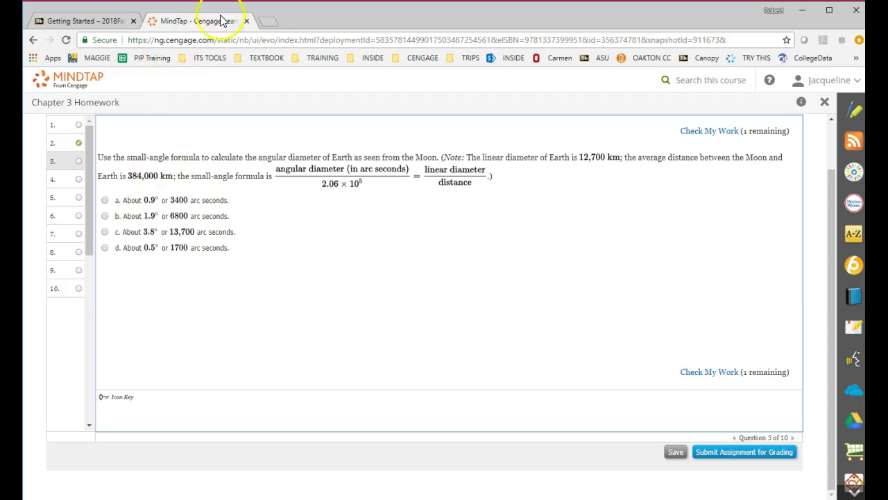
Close the Chapter 3 Homework tab and reposition the Moon Phases and Eclipses reading window so it is fully visible
left_click(246, 21)
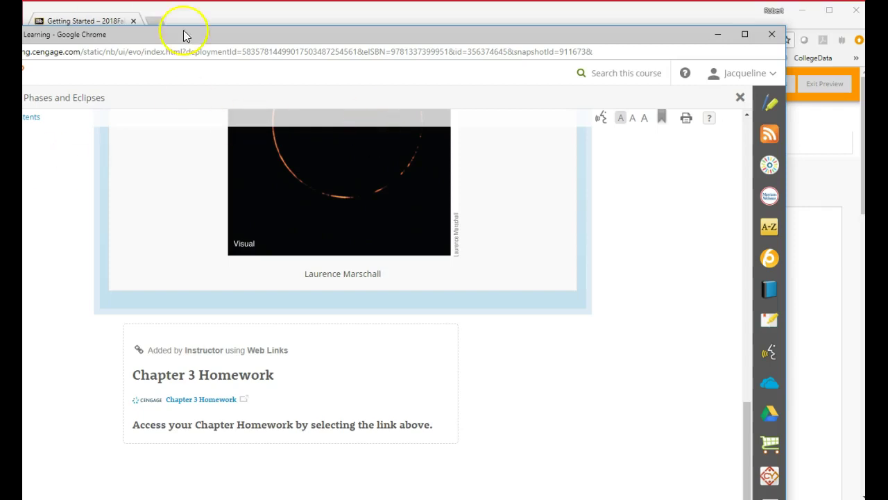
left_click_drag(212, 34, 289, 12)
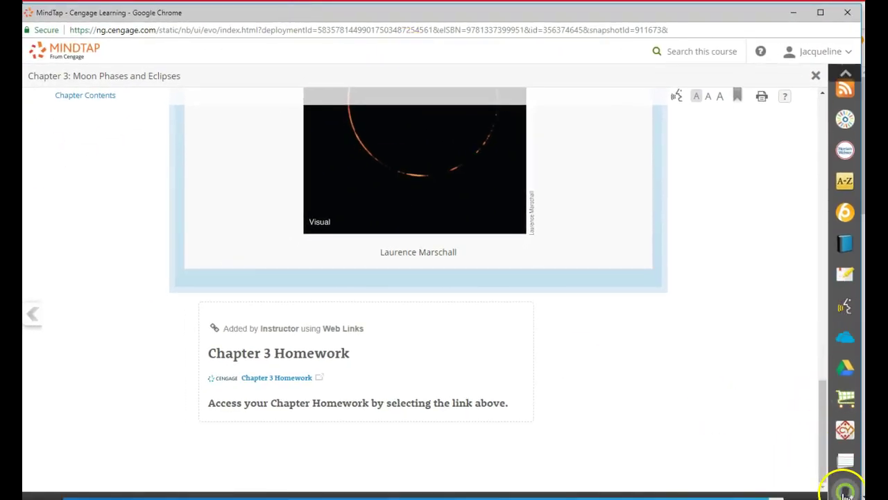
Open the Progress app, examine the homework due dates, scores and engagement level, and close it to return to the reading
left_click(841, 492)
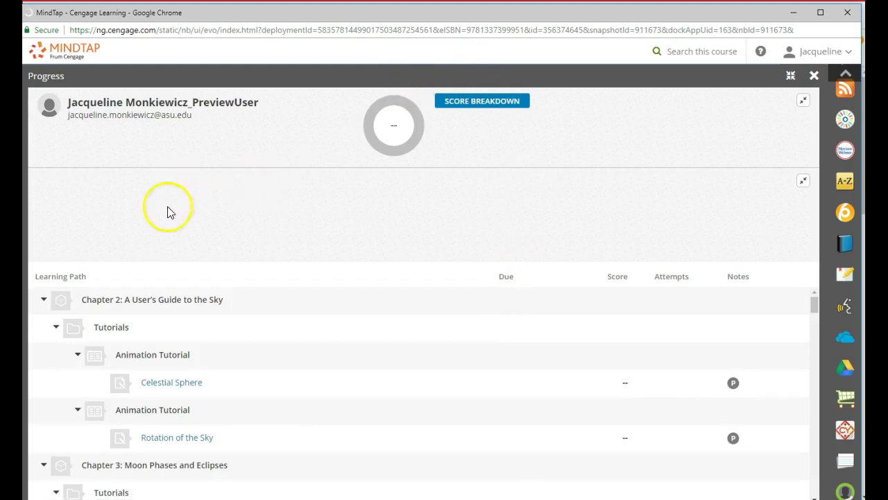
left_click_drag(814, 301, 819, 464)
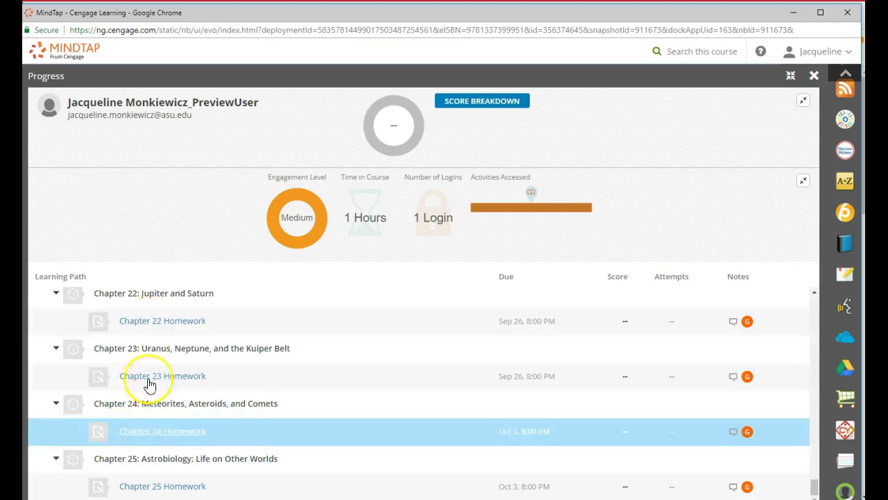
scroll(762, 365, "up", 10)
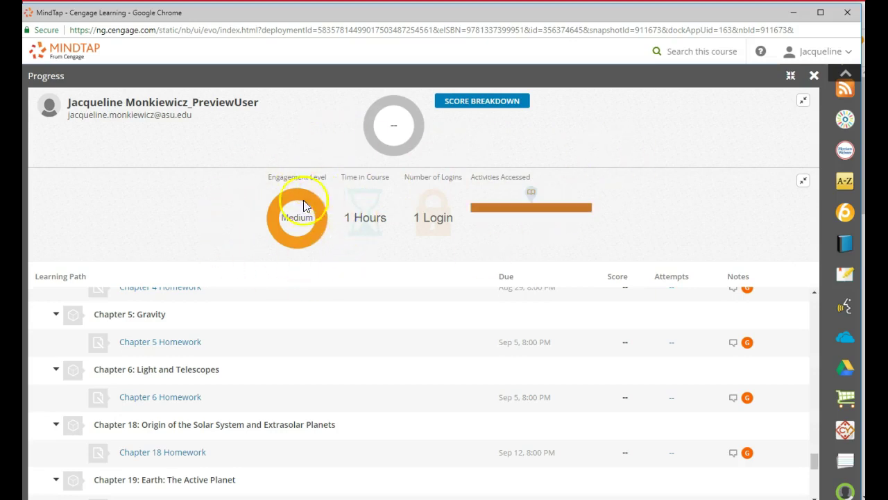
left_click_drag(270, 176, 321, 177)
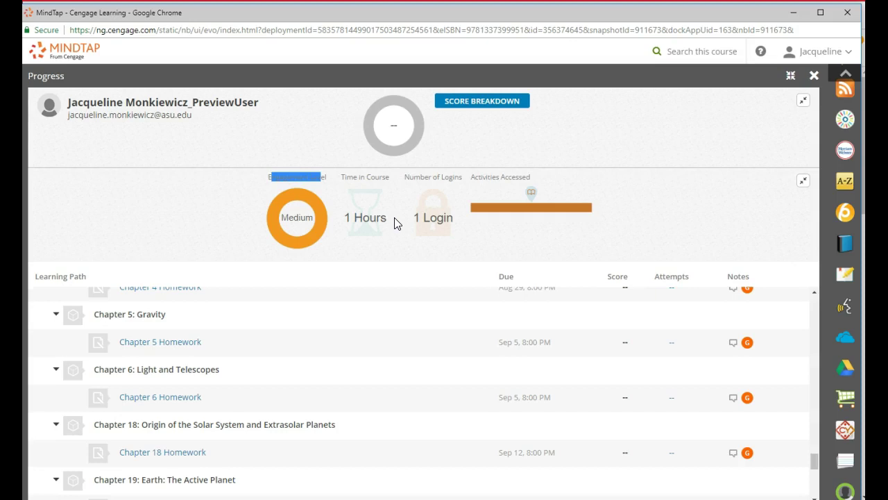
left_click(813, 76)
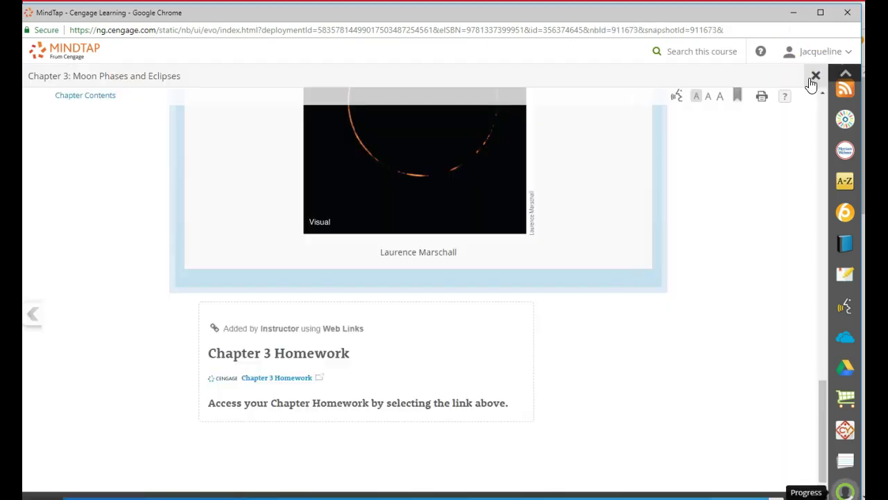